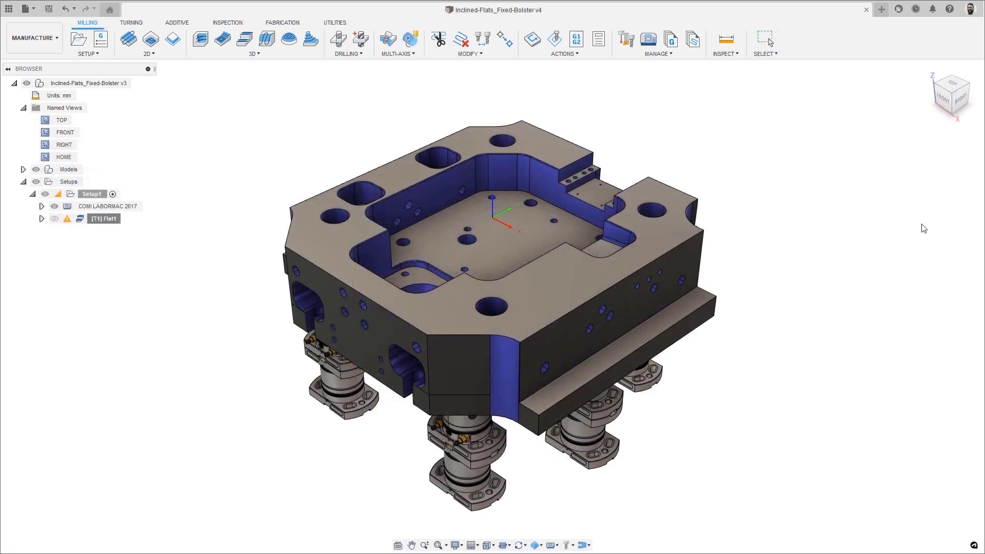
Turn the bolster model to another side with the ViewCube.
click(969, 85)
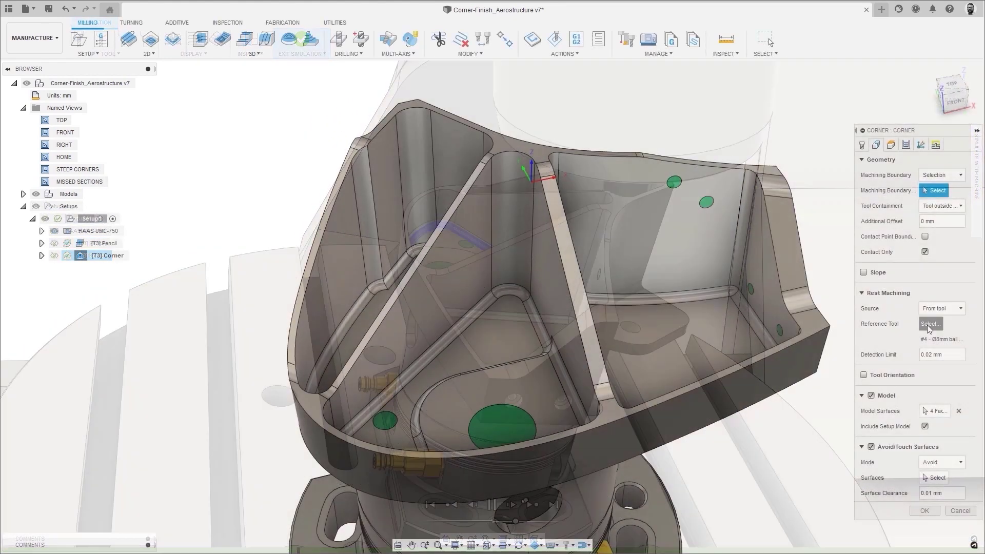
Use the Ø8mm Ball Endmill as Corner's reference tool, expand Shallow Passes, and switch to STEEP CORNERS view.
click(929, 324)
click(313, 162)
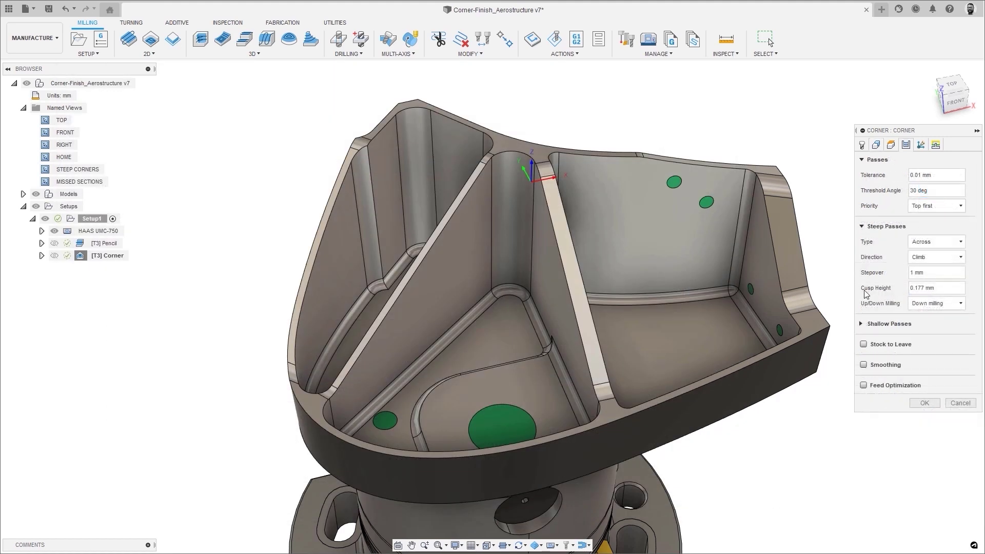
click(863, 324)
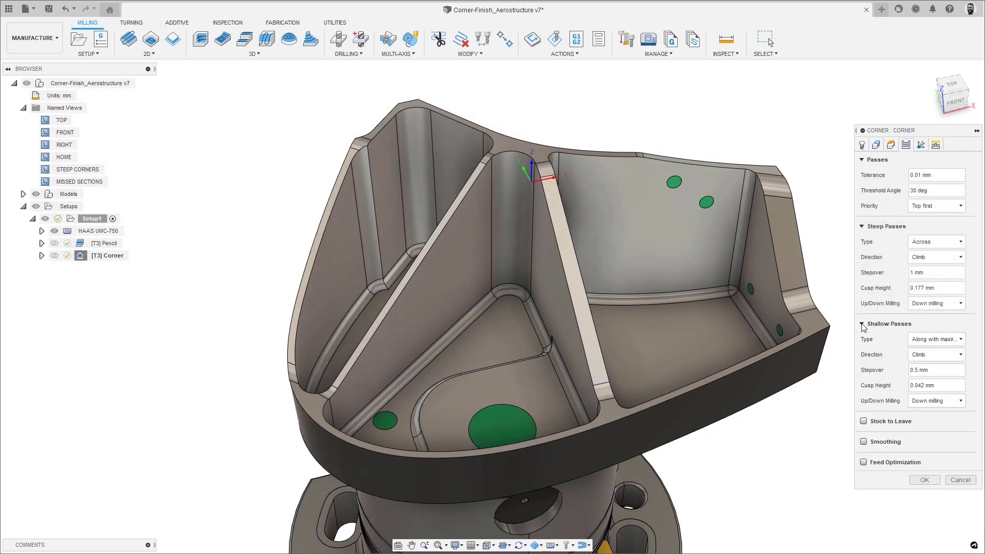
double_click(45, 169)
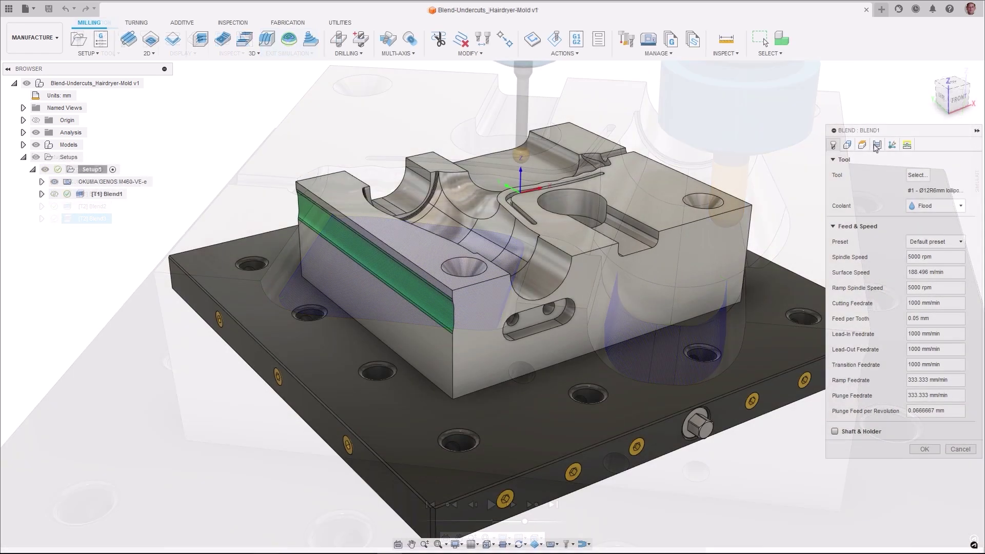
Show the Blend operation's Passes settings.
click(877, 145)
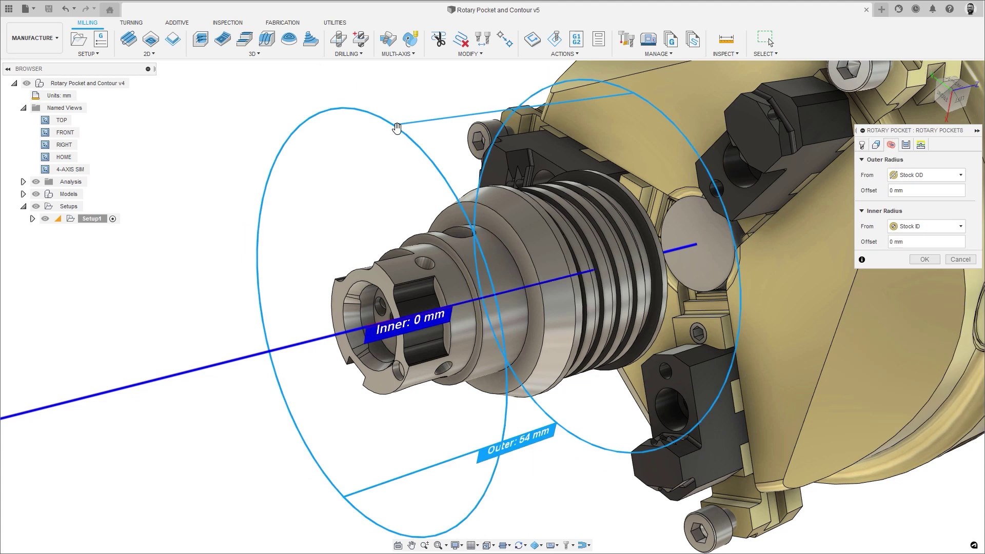
Pull the rotary pocket's outer radius in from 54 mm to 35 mm (offset -19 mm).
drag(397, 128, 360, 190)
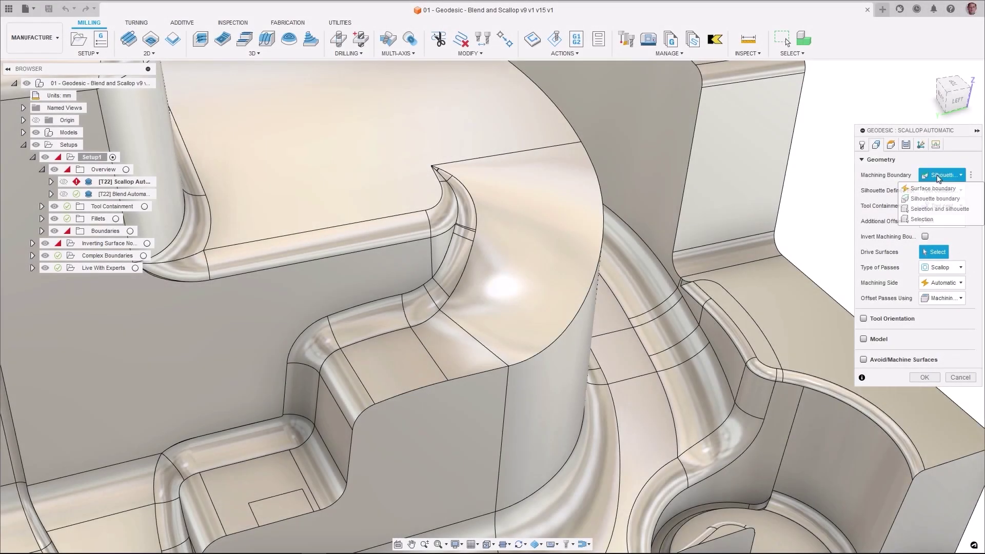
Generate a Scallop geodesic toolpath on two curved faces with a surface machining boundary.
click(929, 189)
click(451, 367)
click(358, 380)
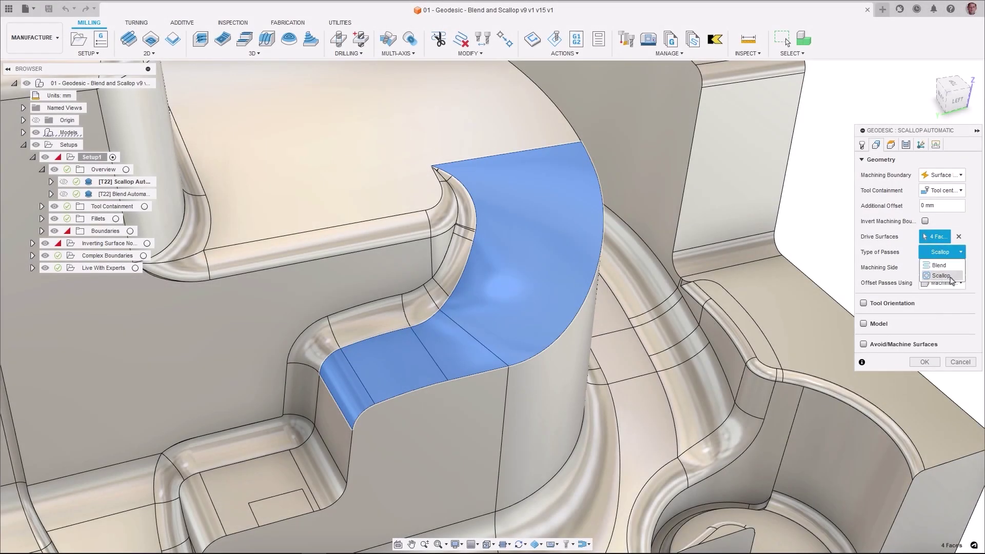
click(919, 364)
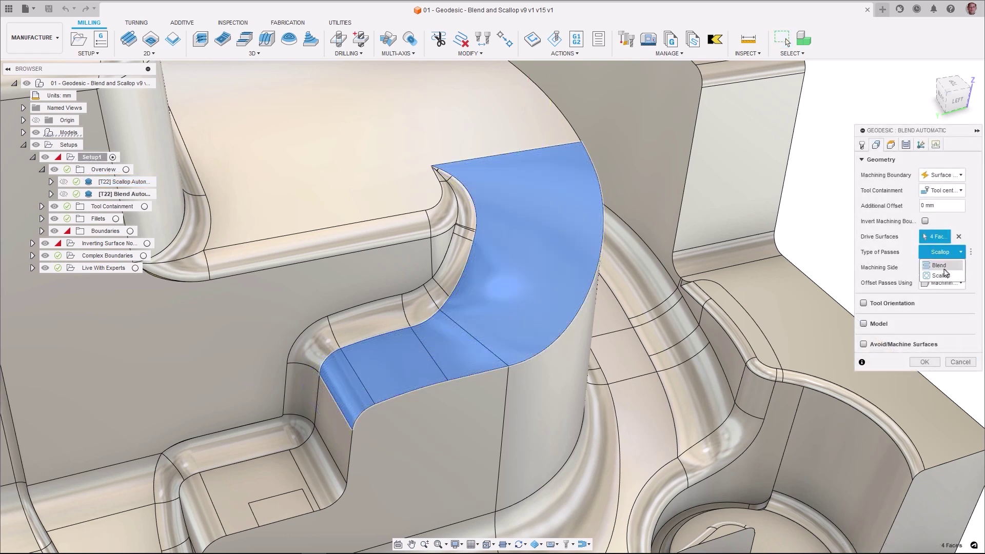
Switch the passes type to Blend, regenerate the toolpath, and play the simulation.
click(942, 266)
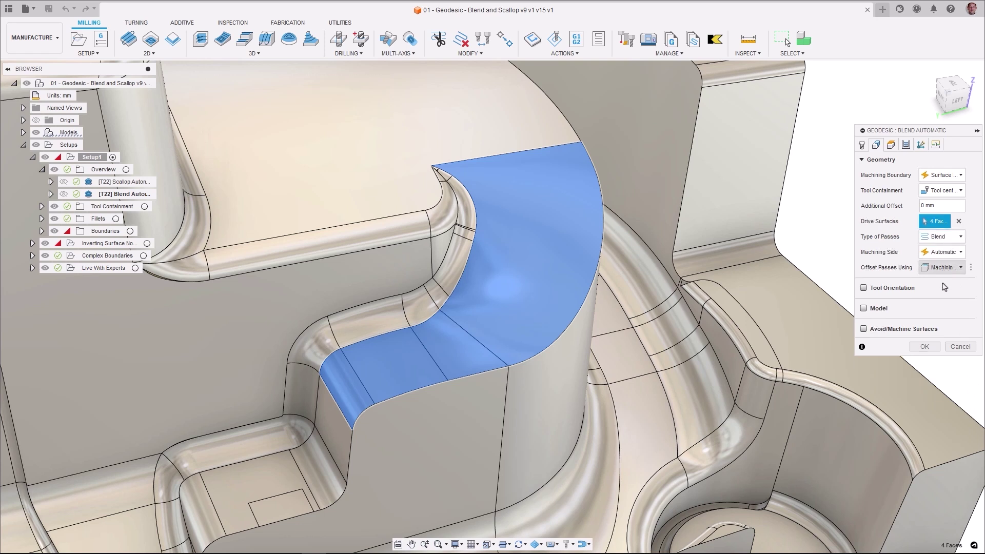
click(925, 346)
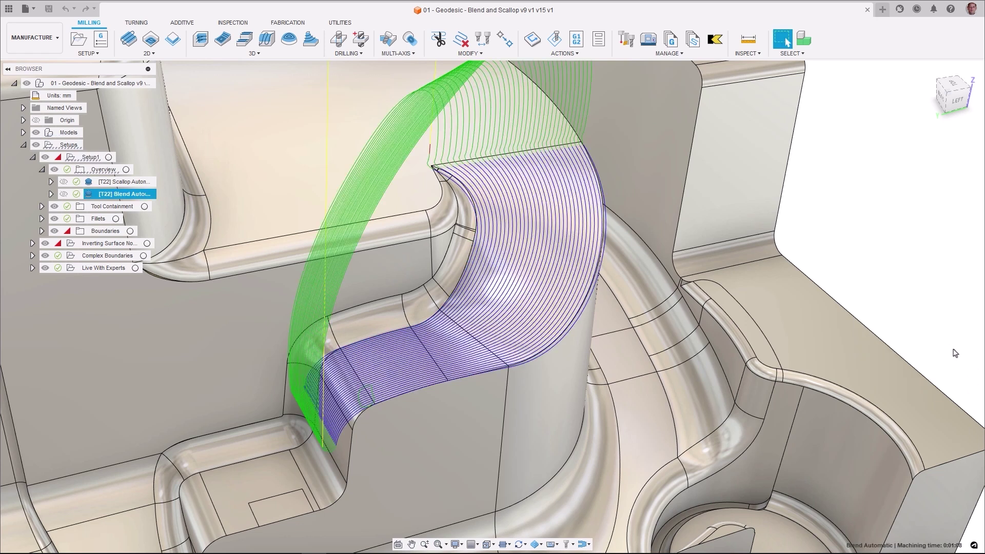
click(533, 38)
click(491, 504)
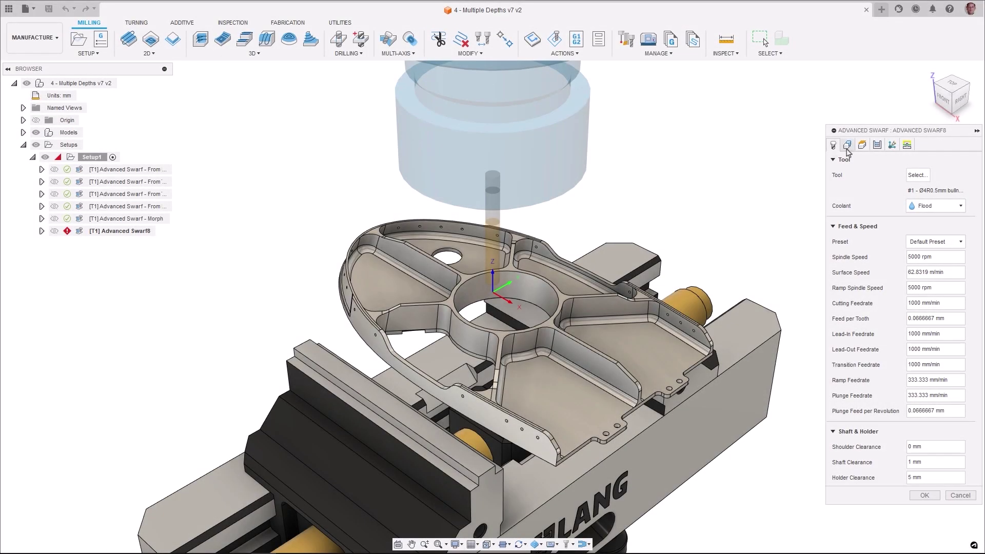
Review Advanced Swarf8's Geometry and Tool Axis settings and show the Machining Type choices.
click(848, 145)
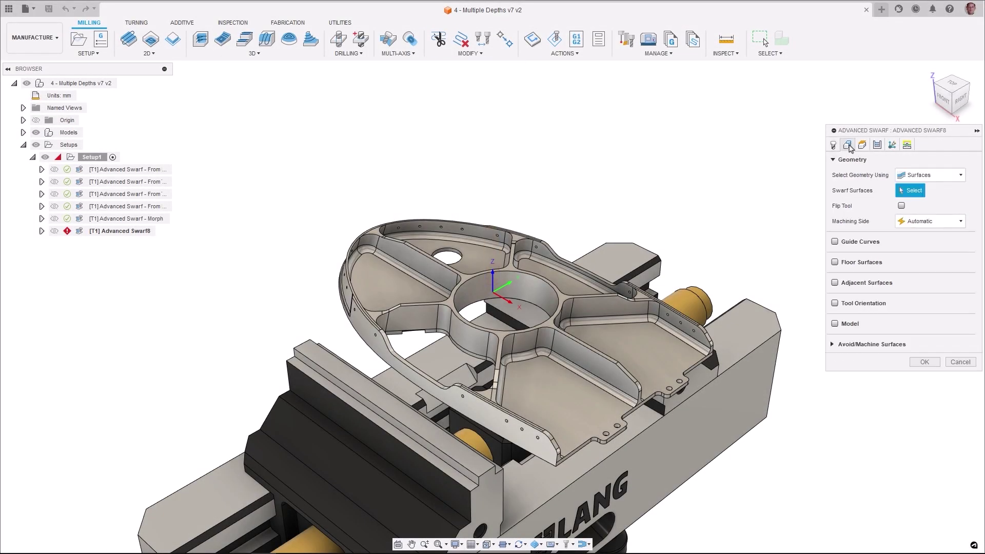
click(893, 145)
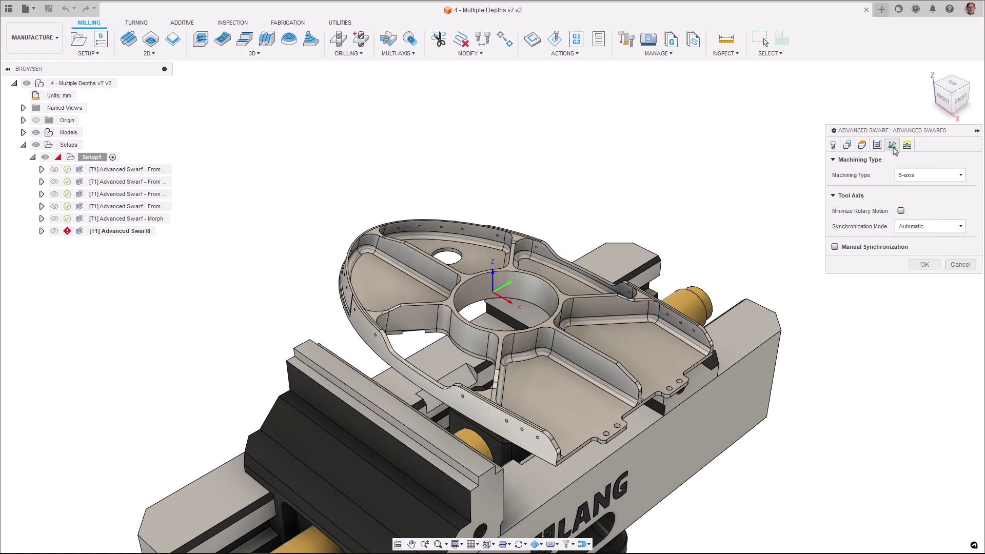
click(952, 177)
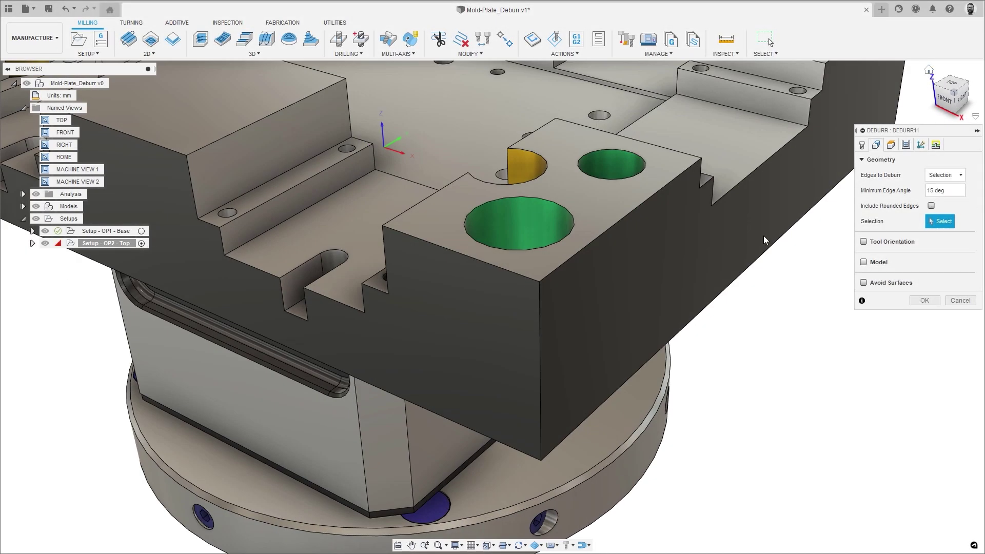
Select three corner-block edge chains to deburr and enable a custom Tool Orientation.
click(538, 310)
click(515, 275)
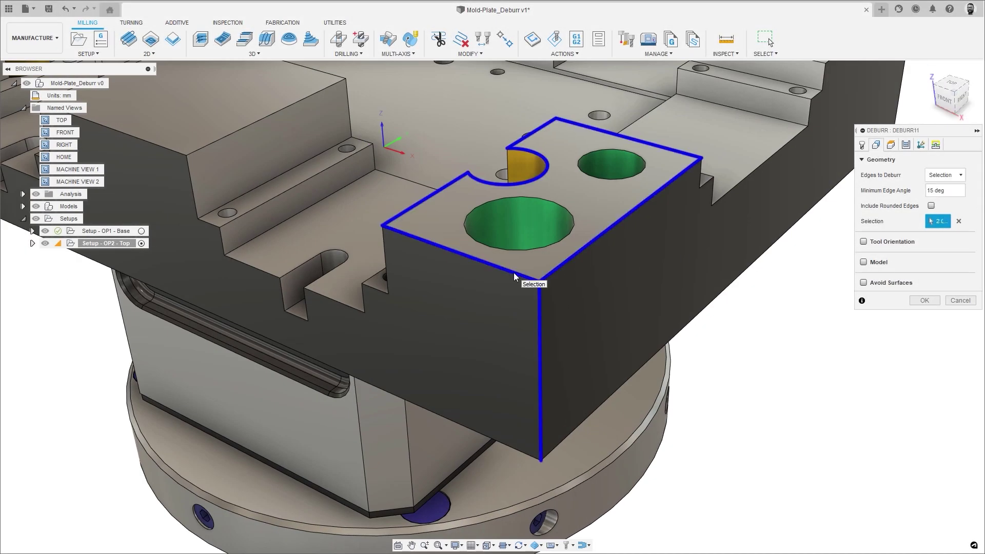
click(387, 264)
click(864, 242)
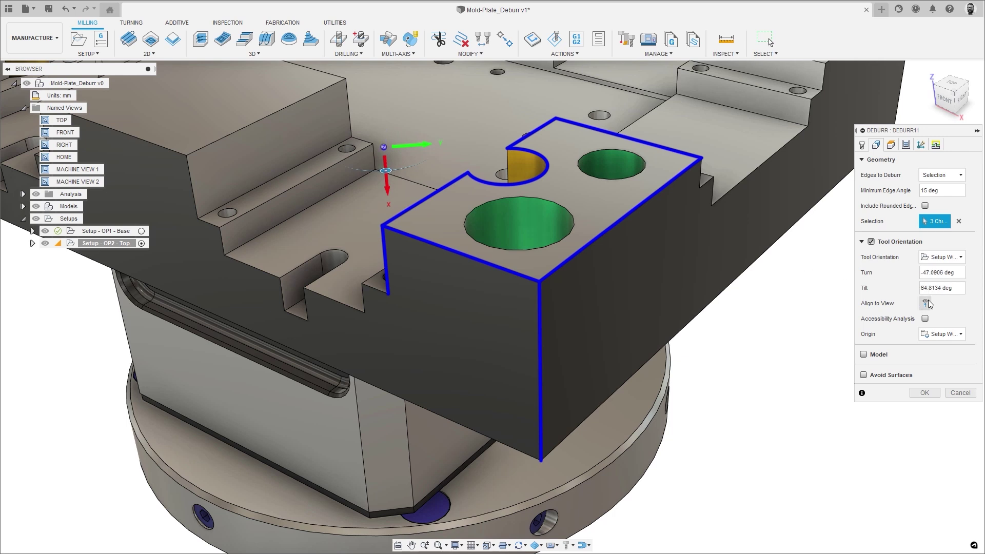
Check the Passes settings, then switch Machining Type to 3-axis and back to 5-axis.
click(907, 145)
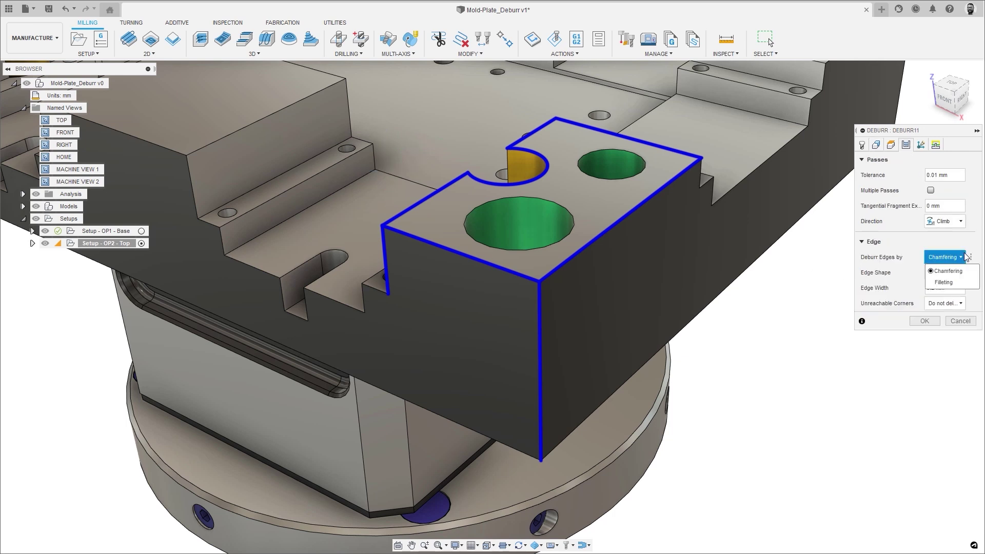
click(921, 145)
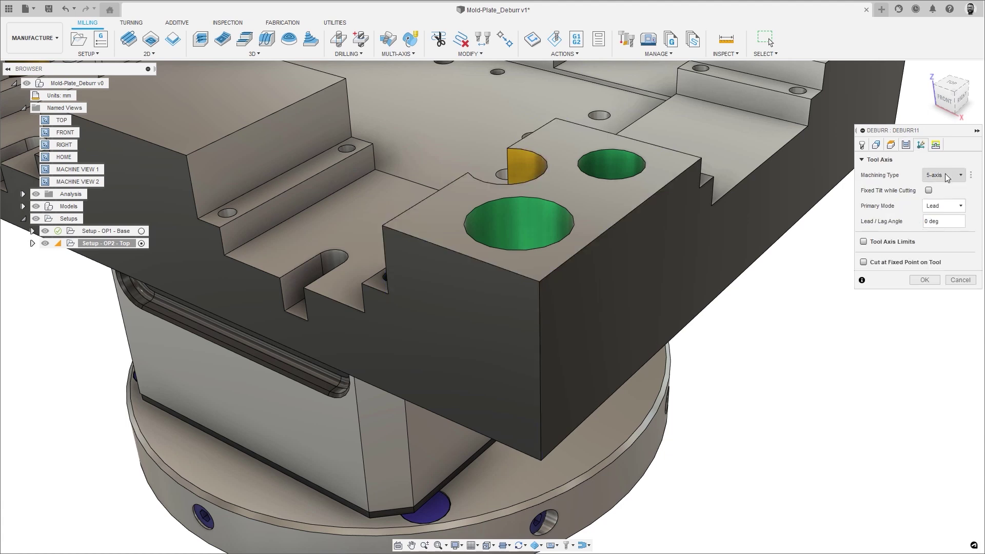
click(944, 189)
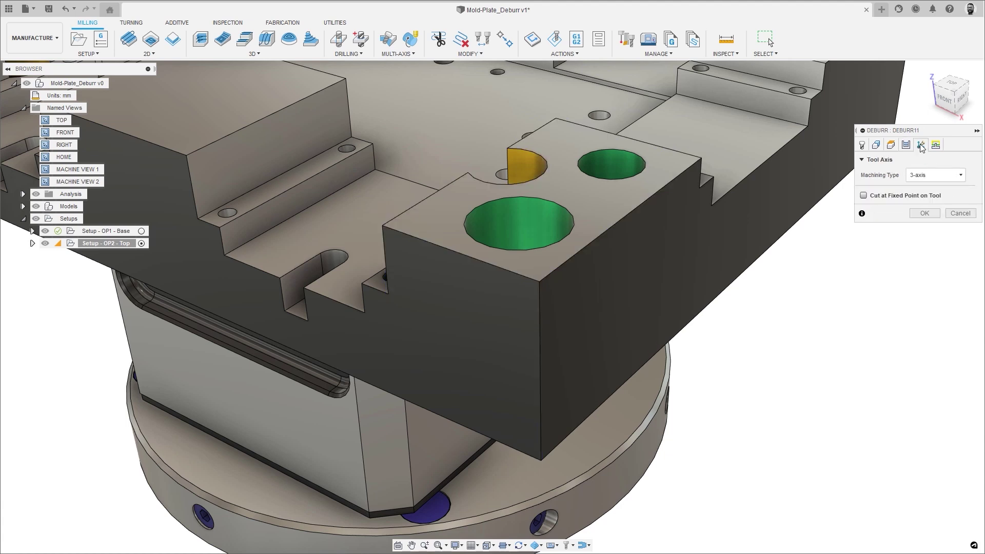
click(946, 210)
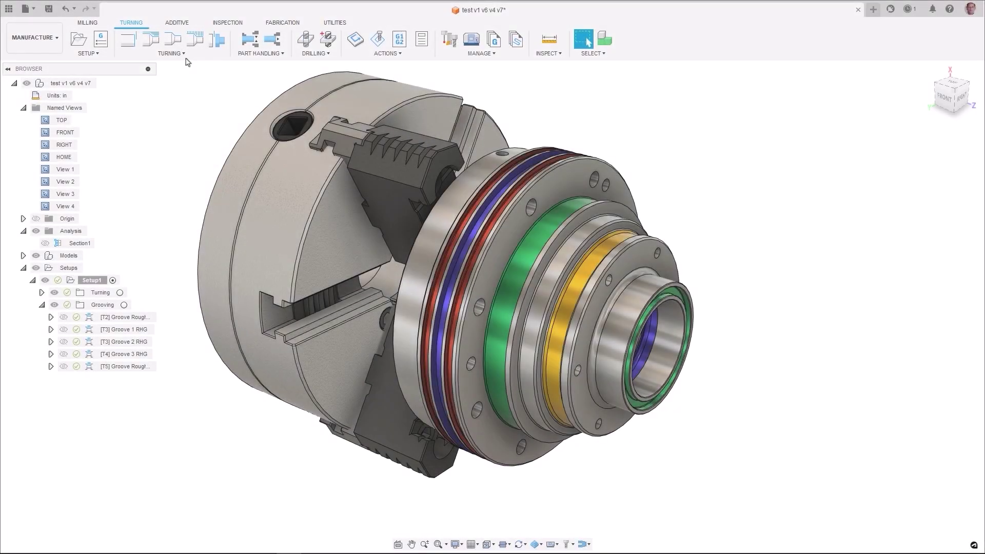
Create a Groove Roughing turning operation, choose its Turning Mode, and show its Passes settings.
click(177, 54)
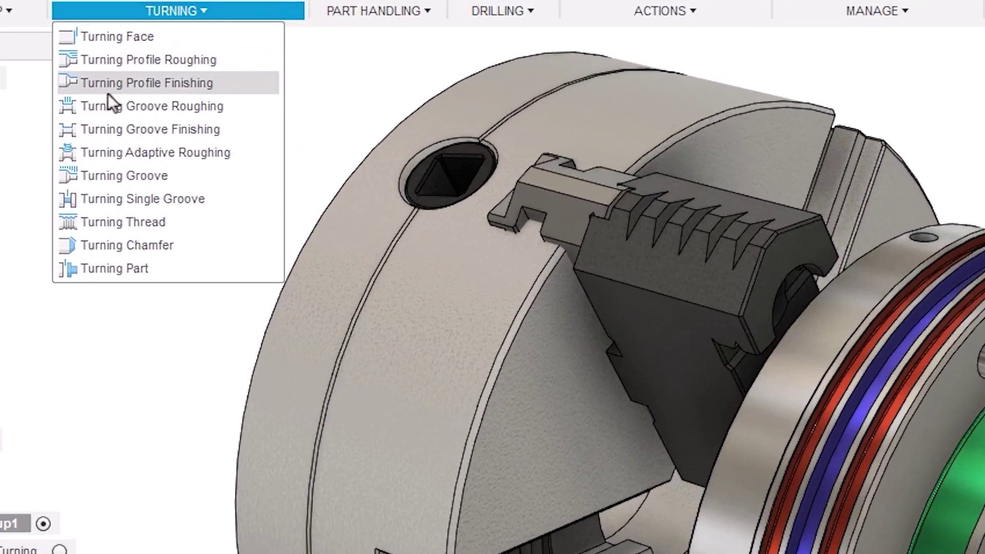
click(142, 94)
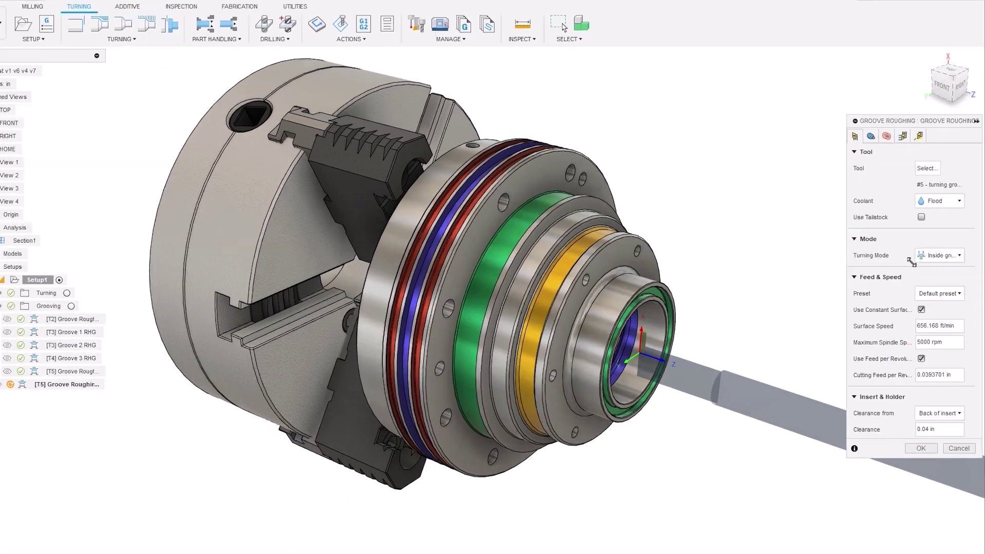
click(953, 283)
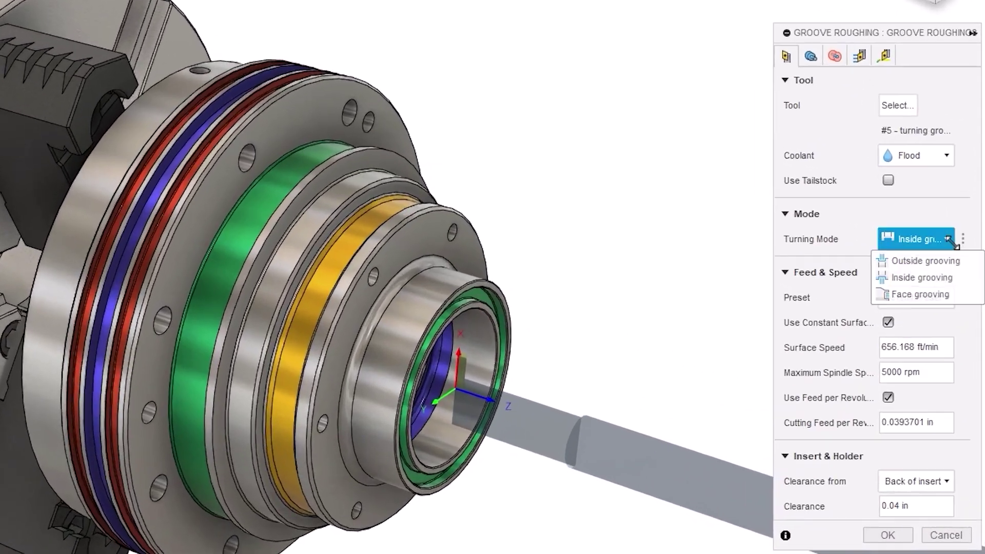
click(859, 52)
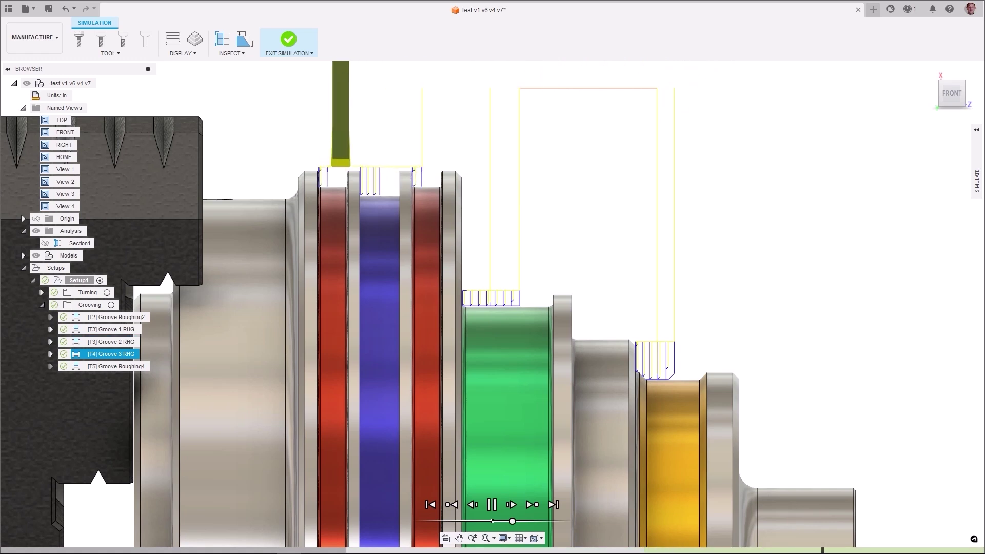
Exit the grooving simulation, return to the saved View 1, and toggle the Section1 cutaway.
key(Escape)
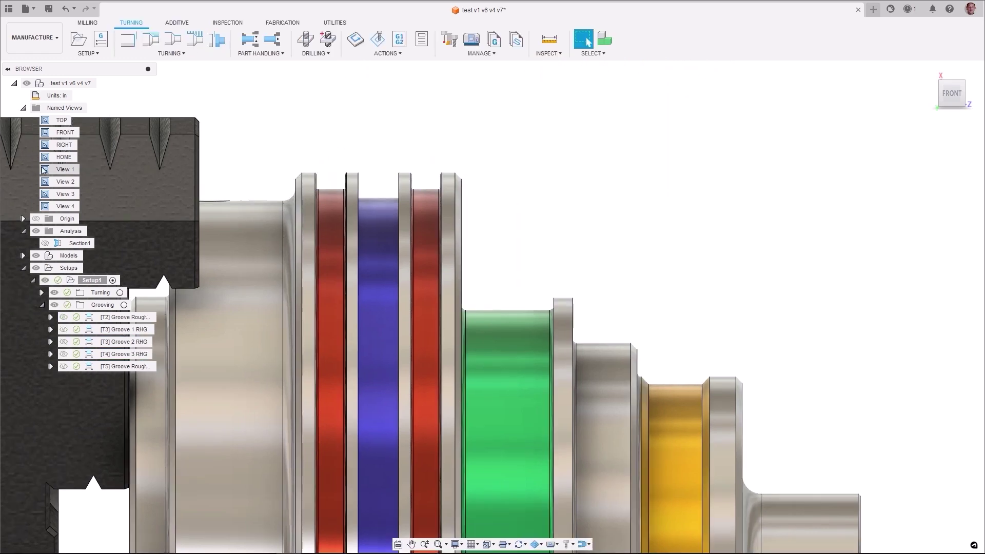
double_click(44, 169)
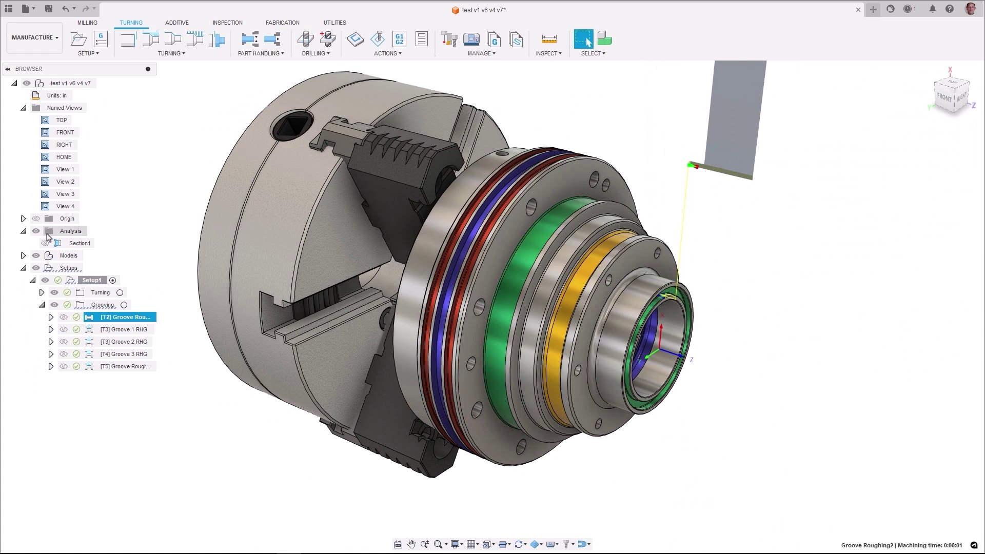
click(45, 242)
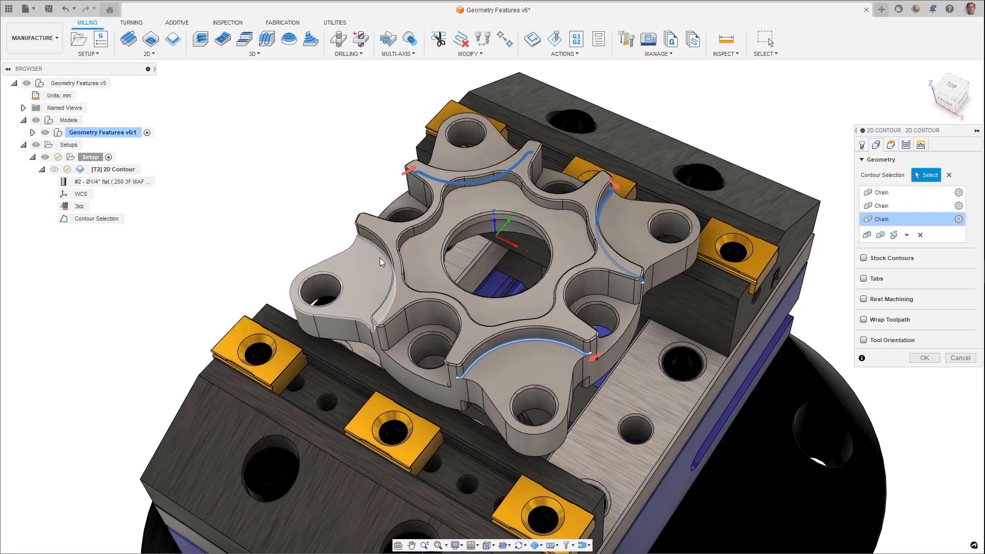
Add the left side edge and the central face's contour loops to the 2D contour.
click(380, 254)
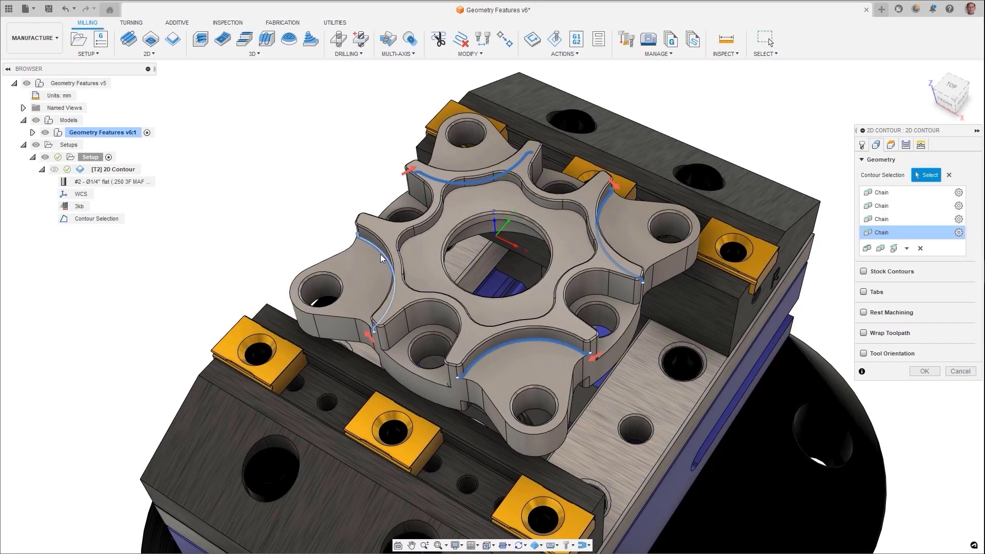
click(417, 258)
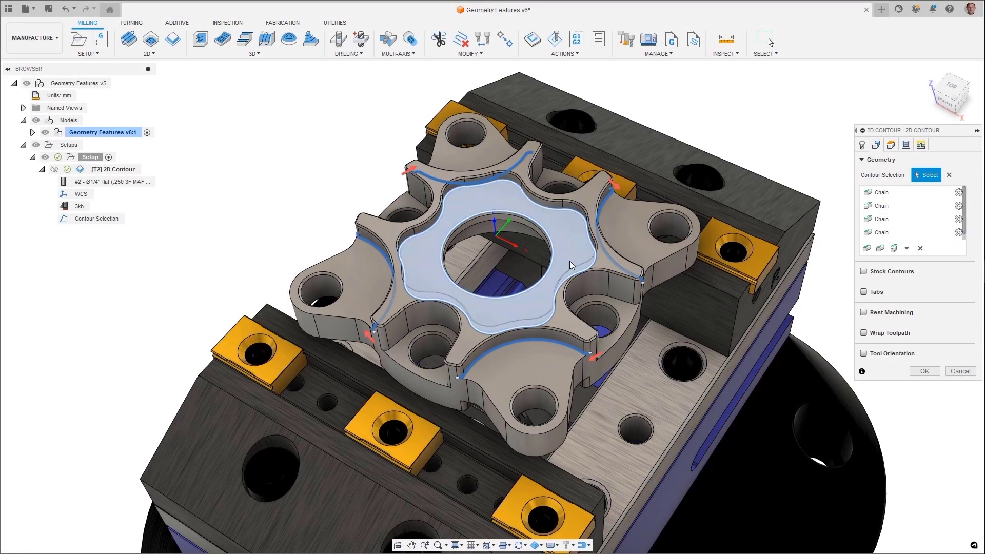
click(958, 233)
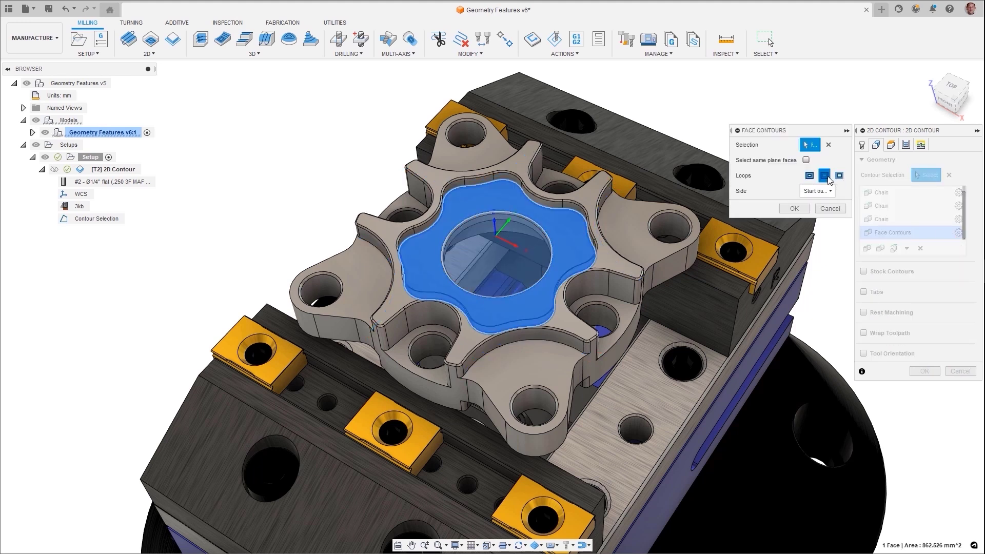
click(795, 209)
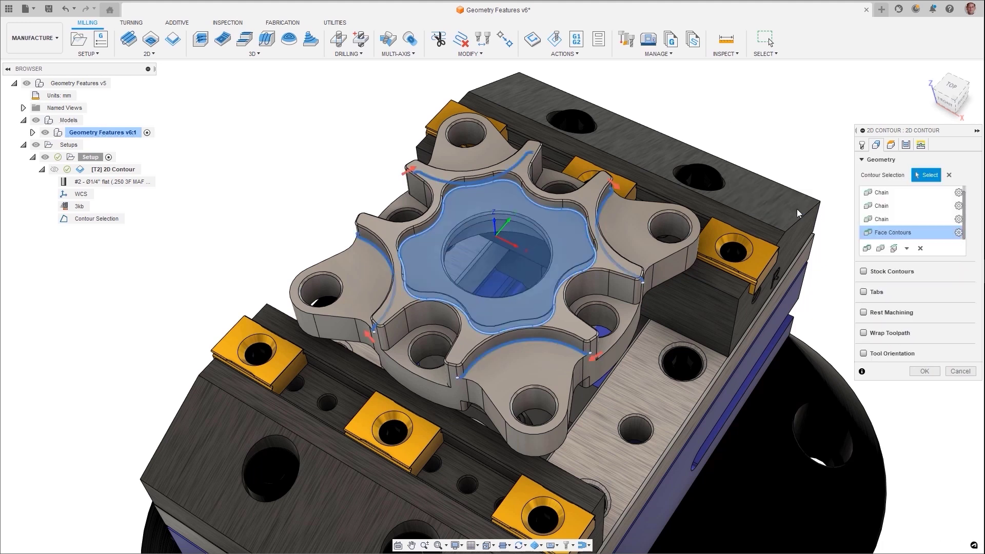
Enable stock contours using the part silhouette and commit the 2D contour toolpath.
click(864, 272)
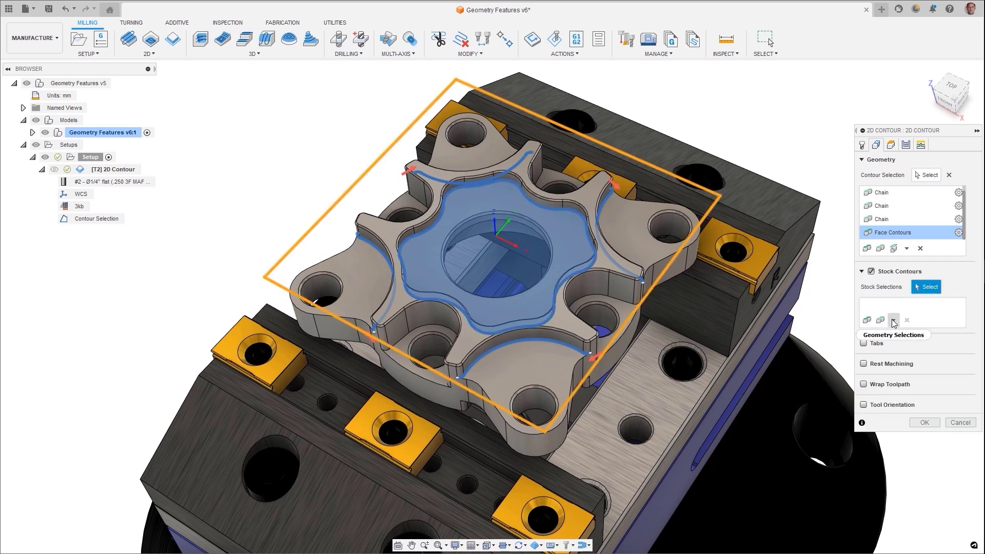
click(895, 381)
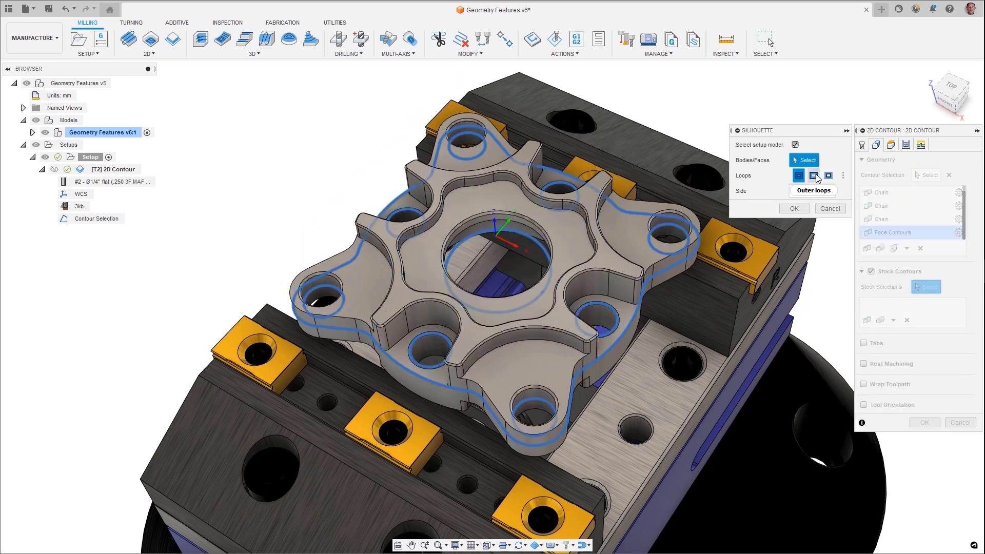
click(793, 209)
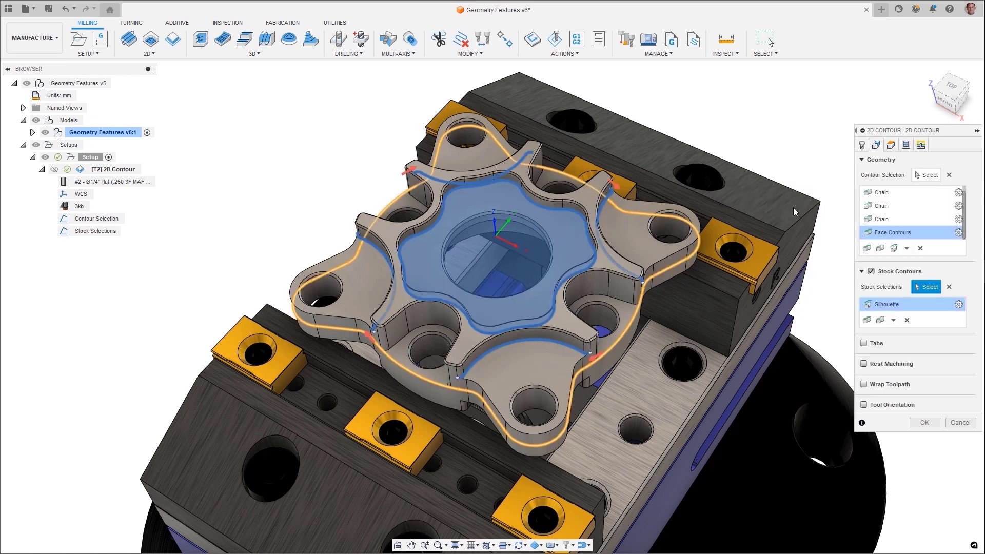
key(Return)
Start a second 2D contour with stock contours reusing the previous operation's selections.
right_click(793, 208)
click(831, 154)
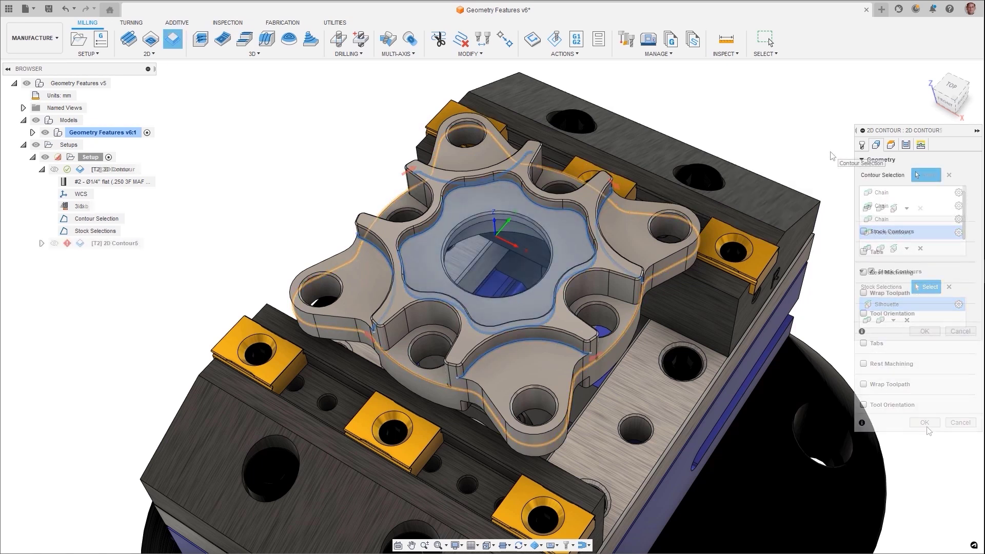
click(864, 232)
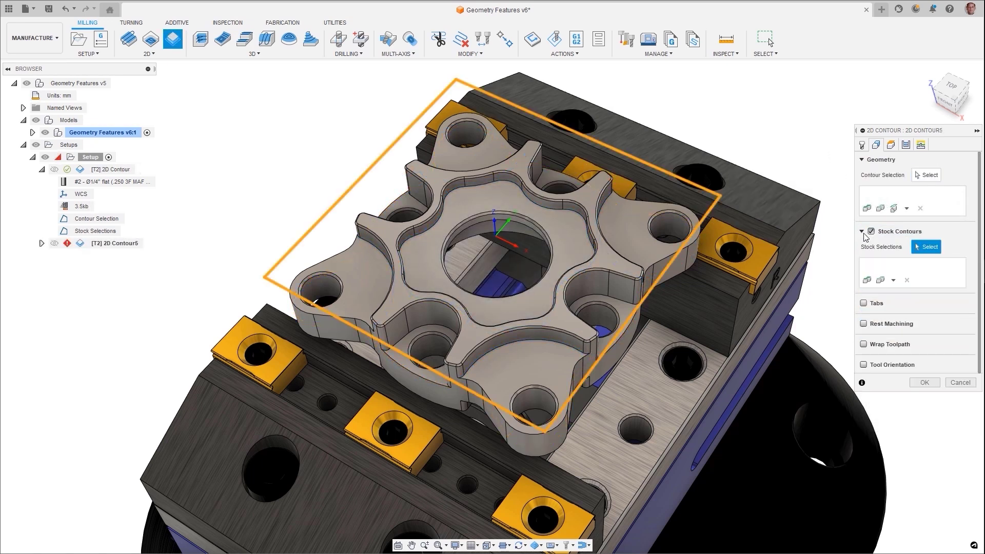
click(80, 232)
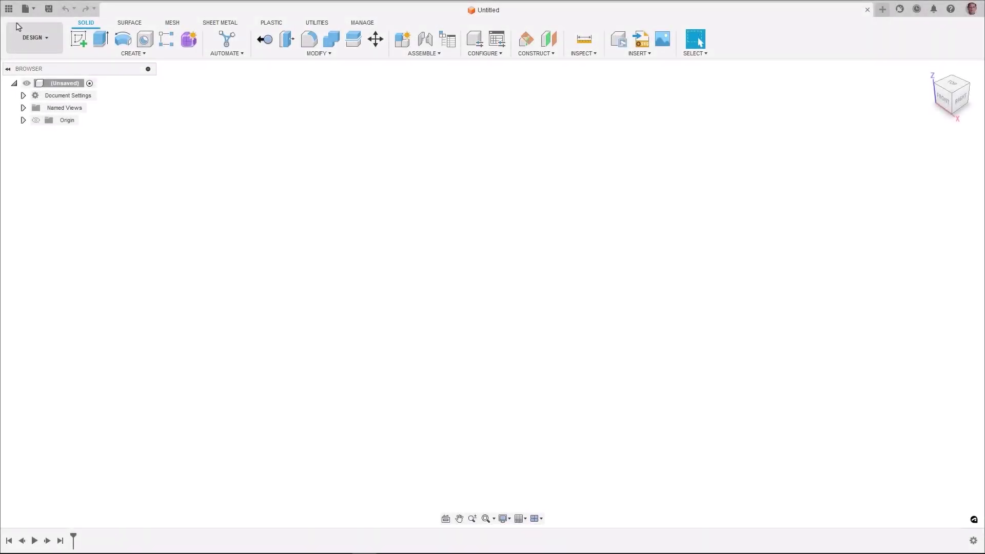
Browse the Data Panel, then switch to Design and back to the Manufacture workspace.
click(9, 9)
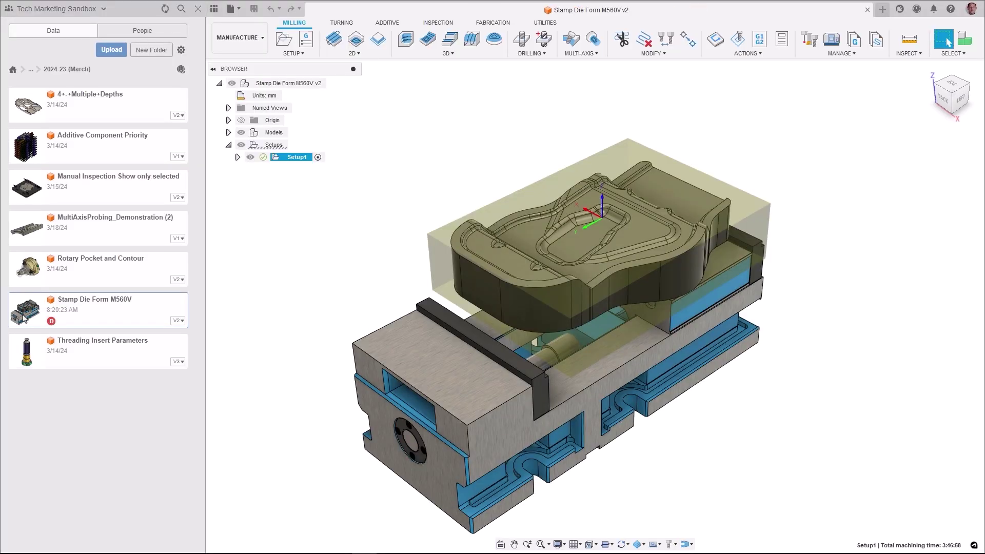
click(198, 10)
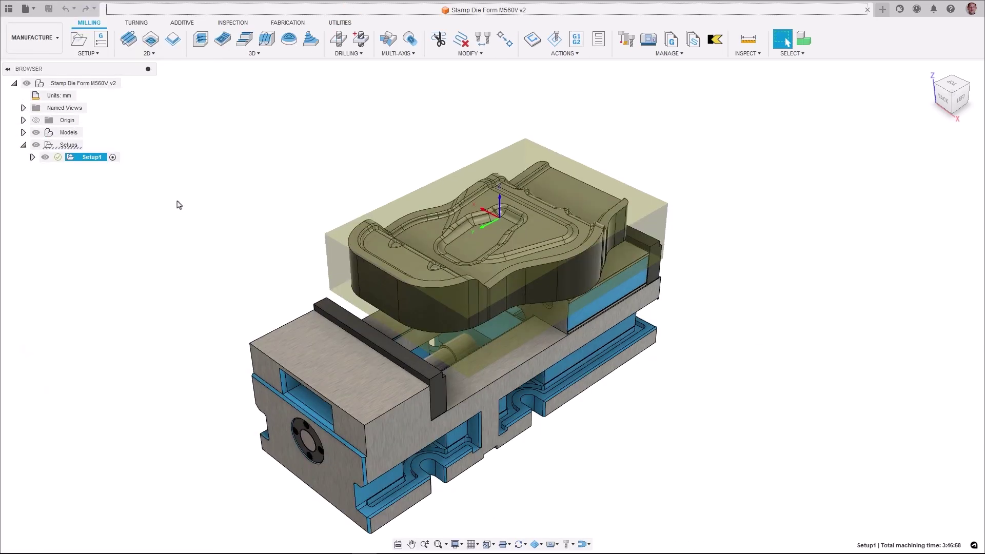
click(37, 41)
click(38, 64)
shift+middle_drag(230, 187, 281, 245)
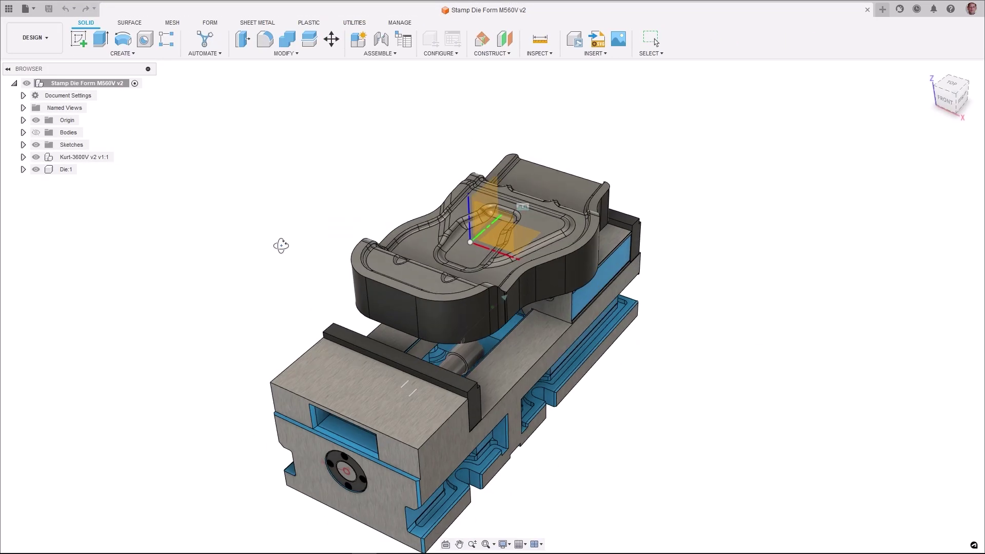
click(34, 41)
click(43, 153)
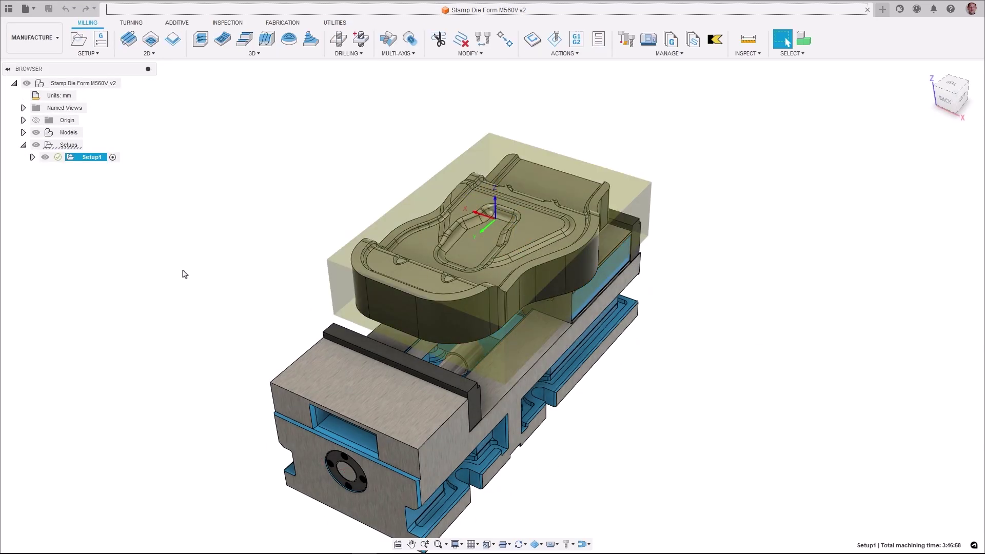
Expand and collapse Setup1, then isolate and unisolate the Die:1 component.
click(32, 157)
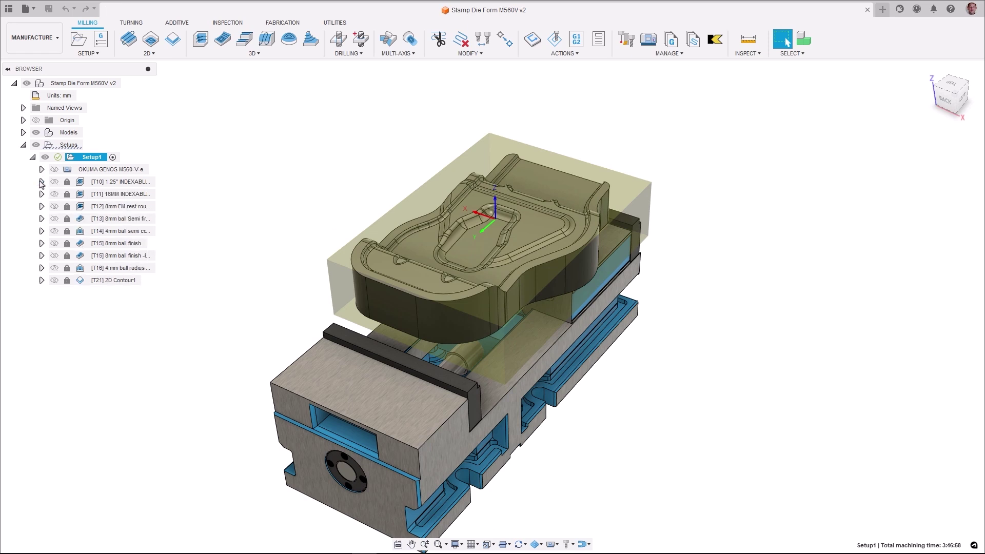
click(32, 157)
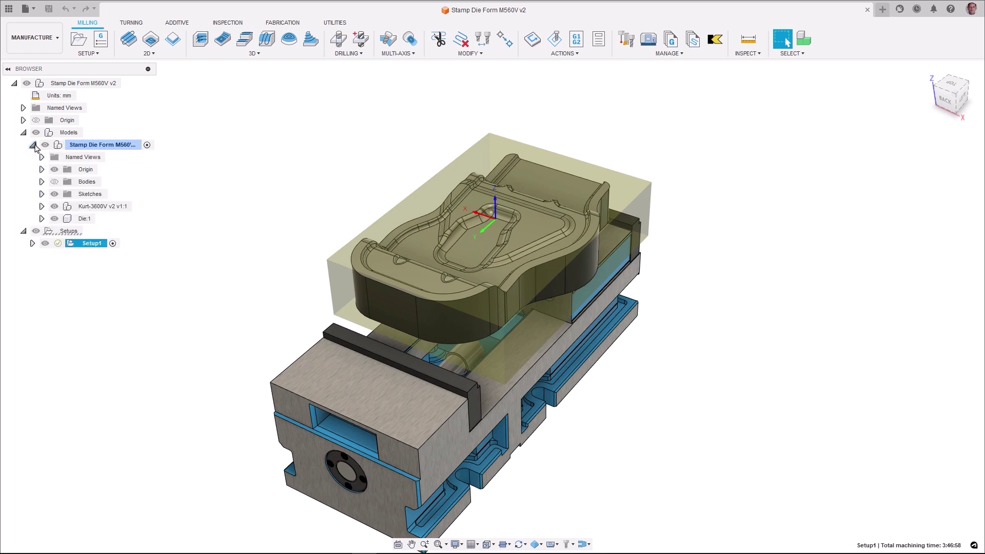
click(60, 220)
right_click(64, 220)
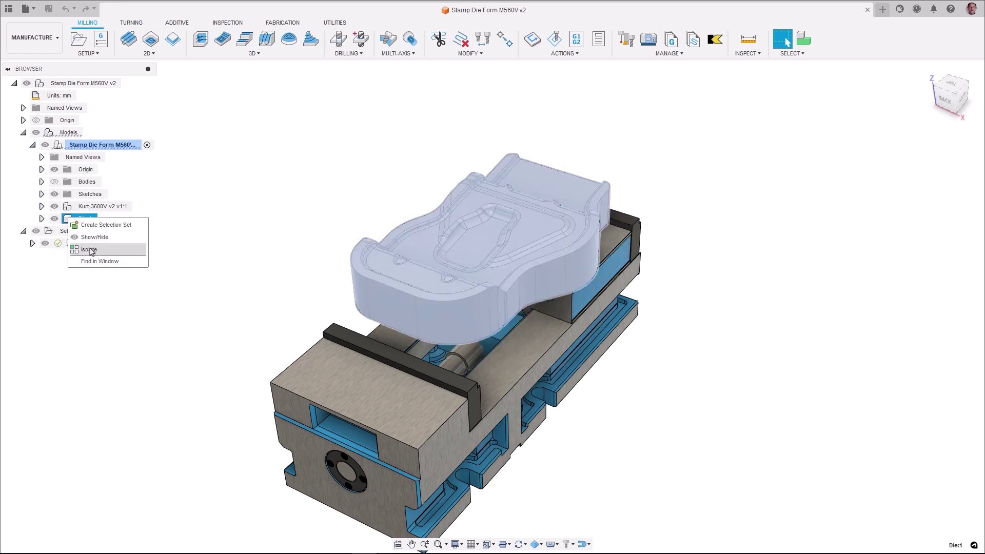
click(91, 251)
right_click(72, 219)
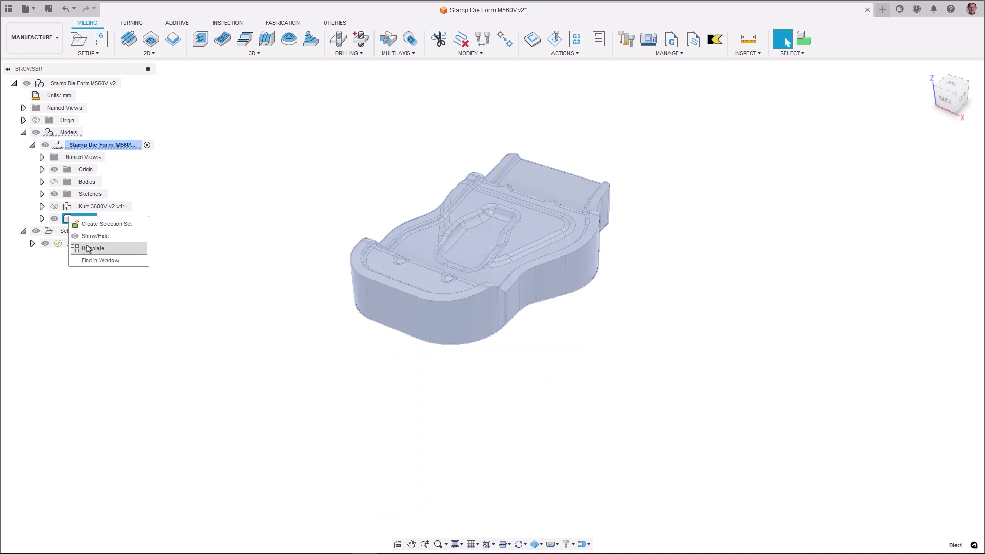
click(89, 248)
Orbit around the die and vise, then start exporting the design from the File menu.
shift+middle_drag(846, 230, 708, 295)
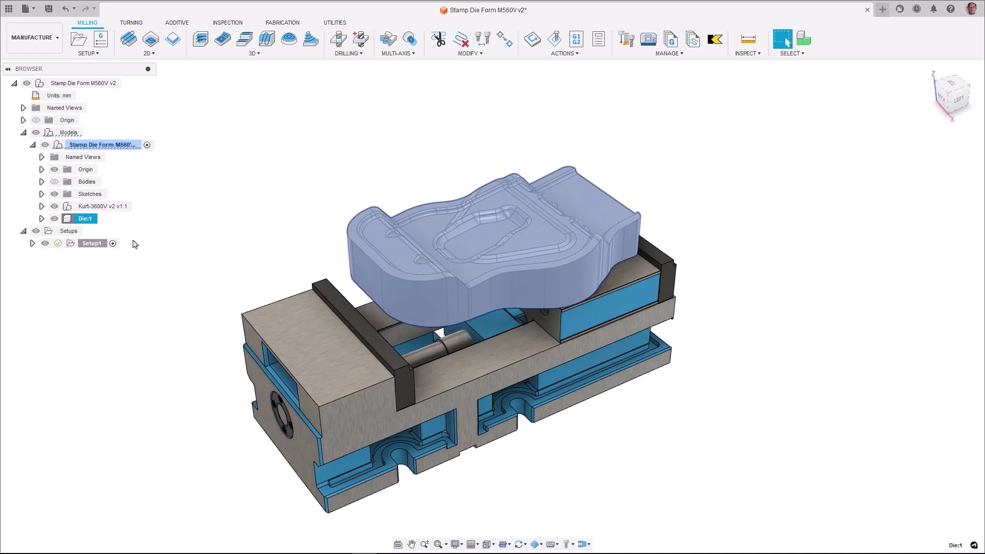
click(33, 9)
click(40, 137)
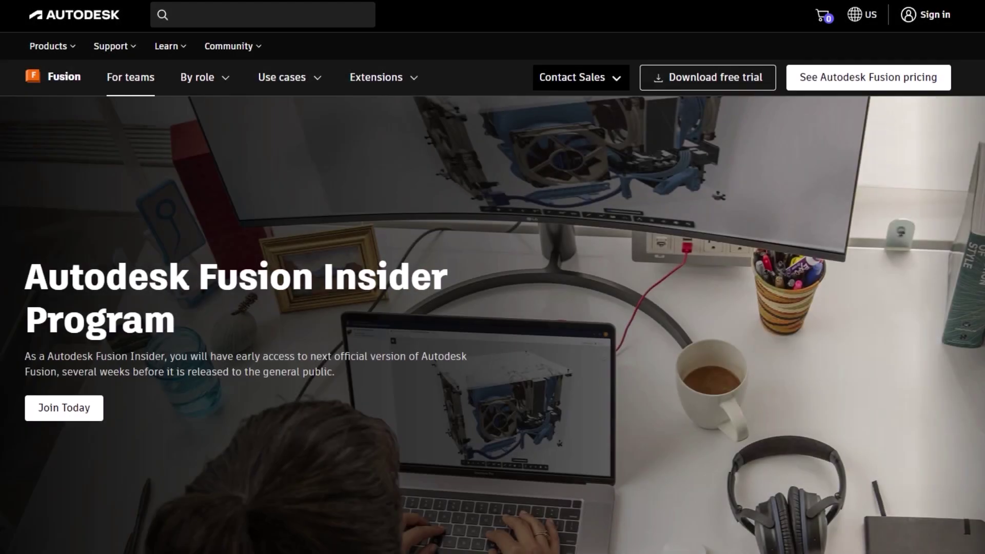
Scroll the Insider Program page down past Insider vs General Public member benefits to 'Interested? Join Today'.
scroll(493, 277, down, 4)
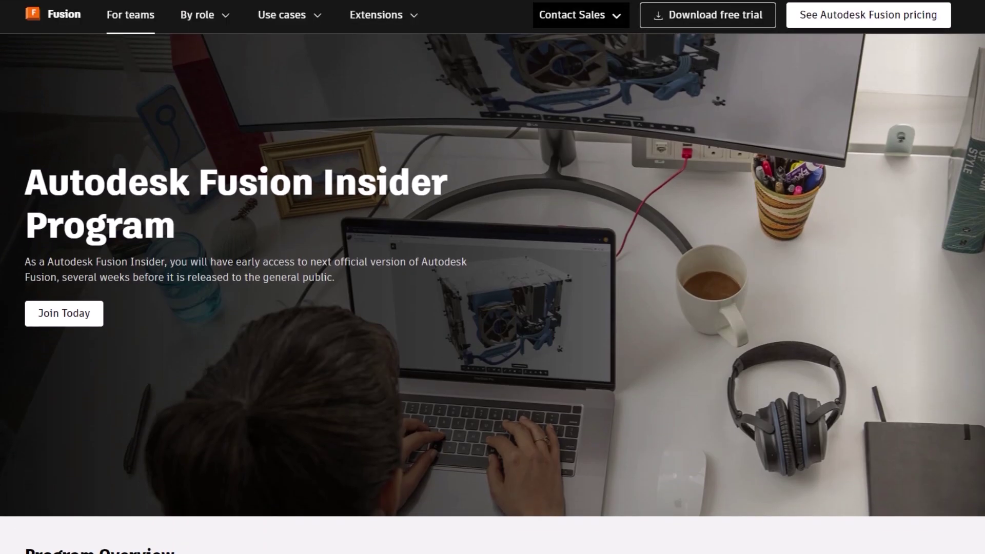
scroll(493, 293, down, 5)
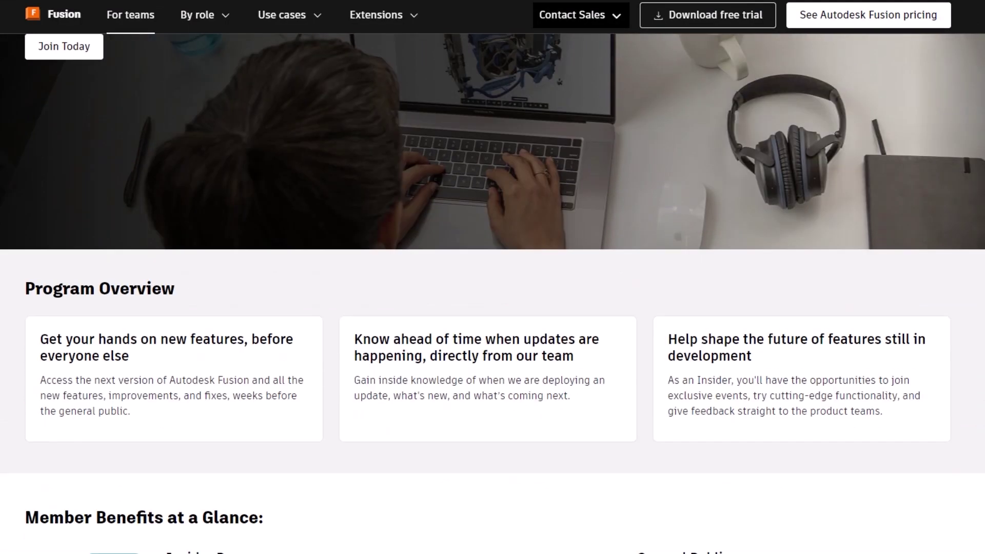
scroll(493, 277, down, 2)
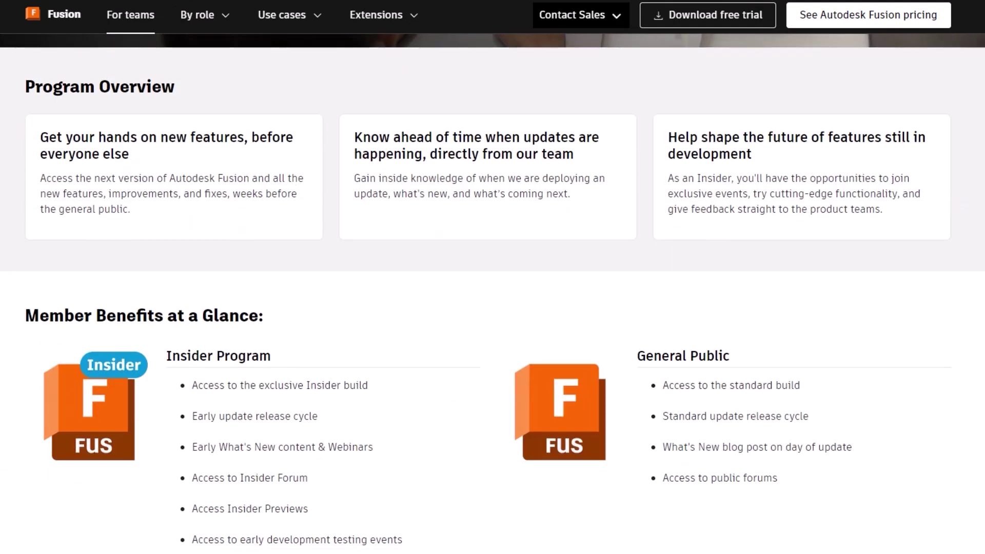
scroll(493, 277, down, 2)
scroll(493, 277, down, 4)
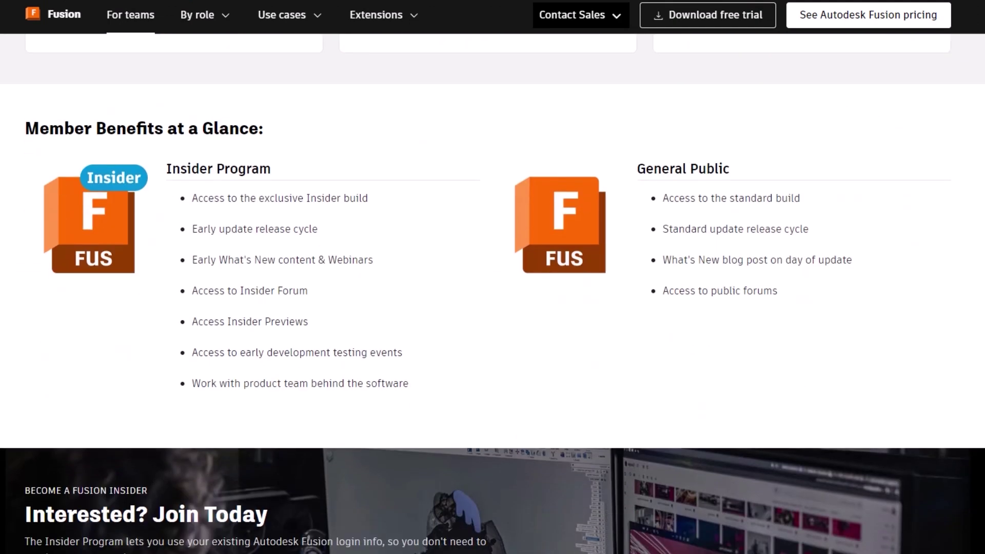